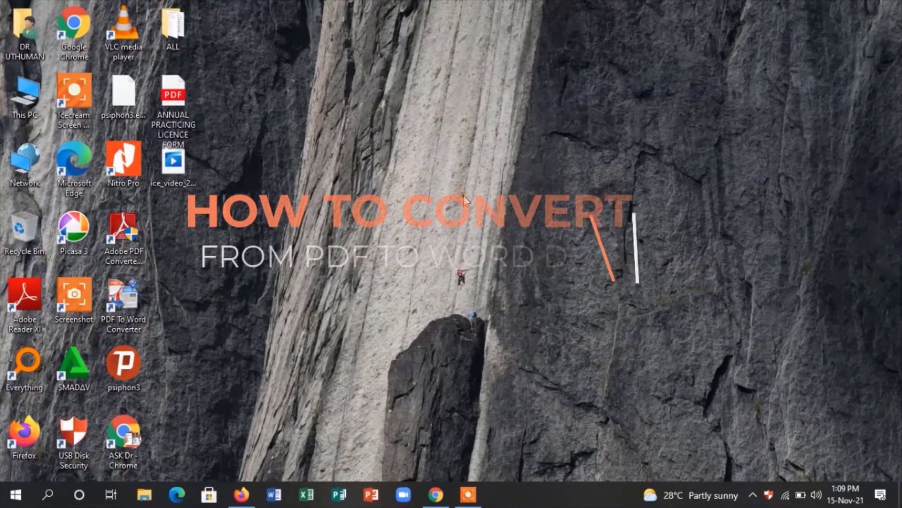
Step: Refresh the desktop and move the ANNUAL PRACTICING LICENCE FORM PDF beside the icon columns
right_click(472, 224)
click(495, 231)
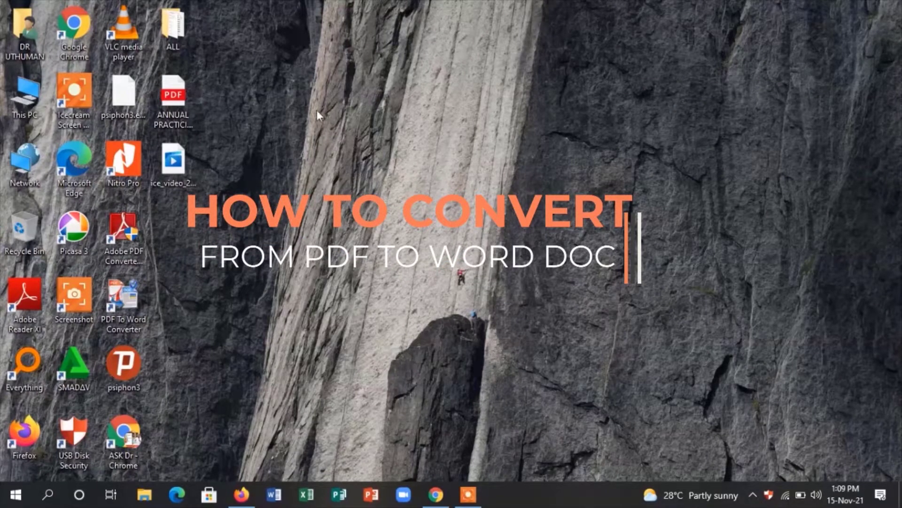
drag(182, 100, 444, 222)
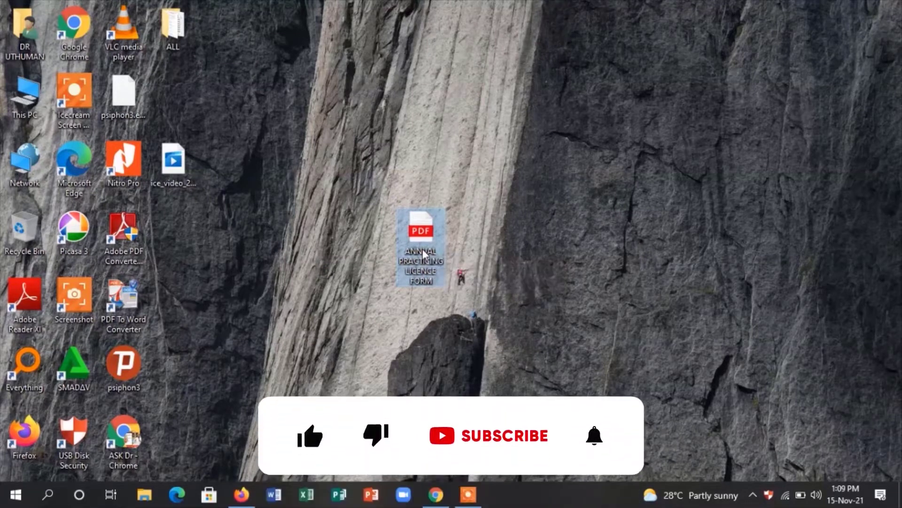
drag(425, 254, 225, 278)
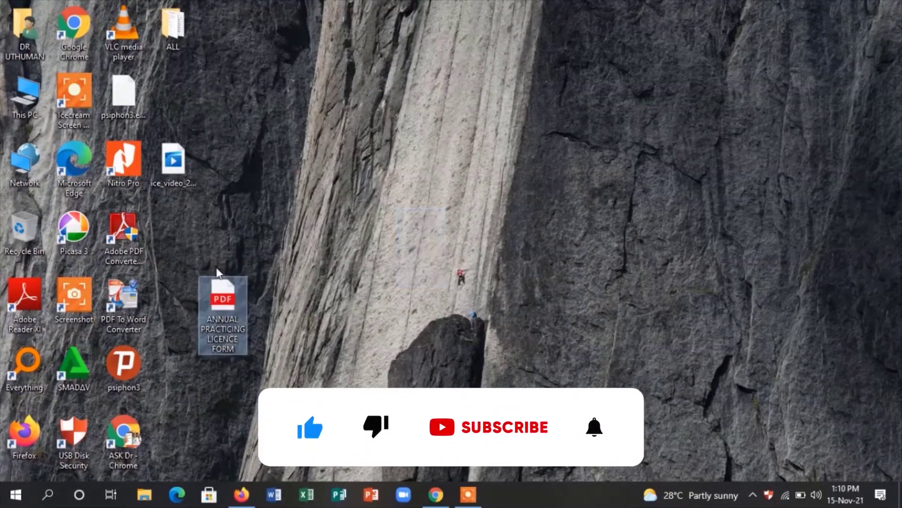
right_click(229, 304)
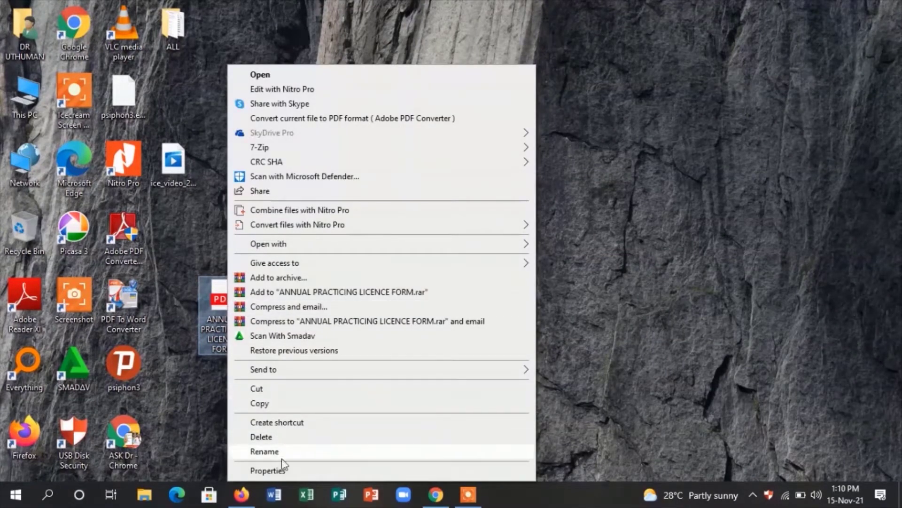
click(284, 471)
mouse_move(423, 152)
mouse_down()
mouse_move(599, 117)
mouse_move(610, 95)
mouse_up()
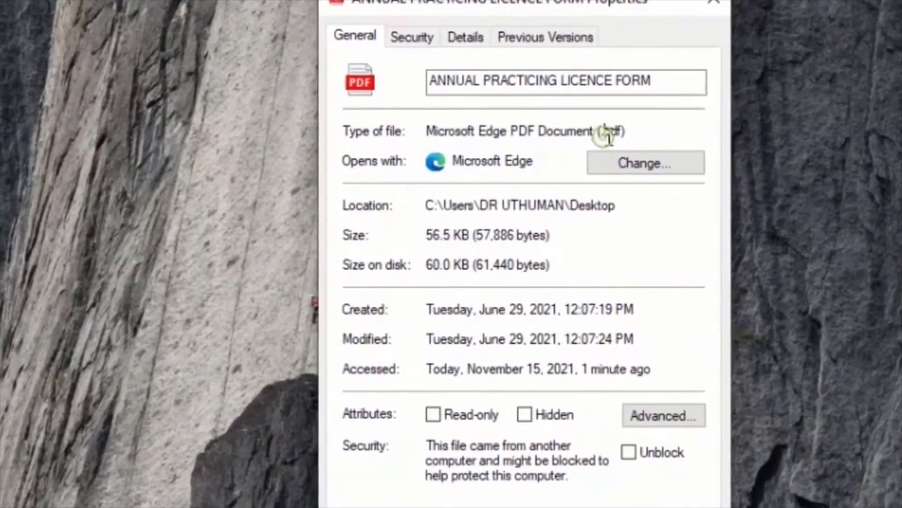
double_click(616, 137)
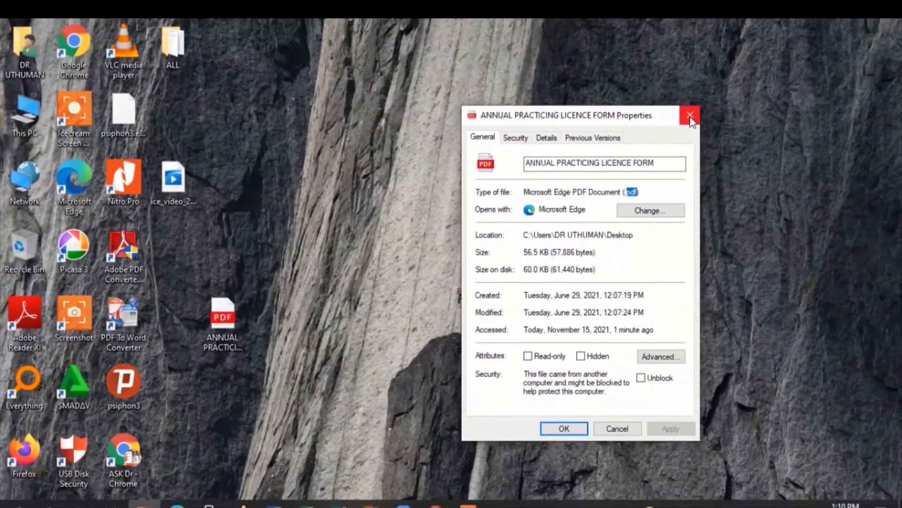
click(690, 117)
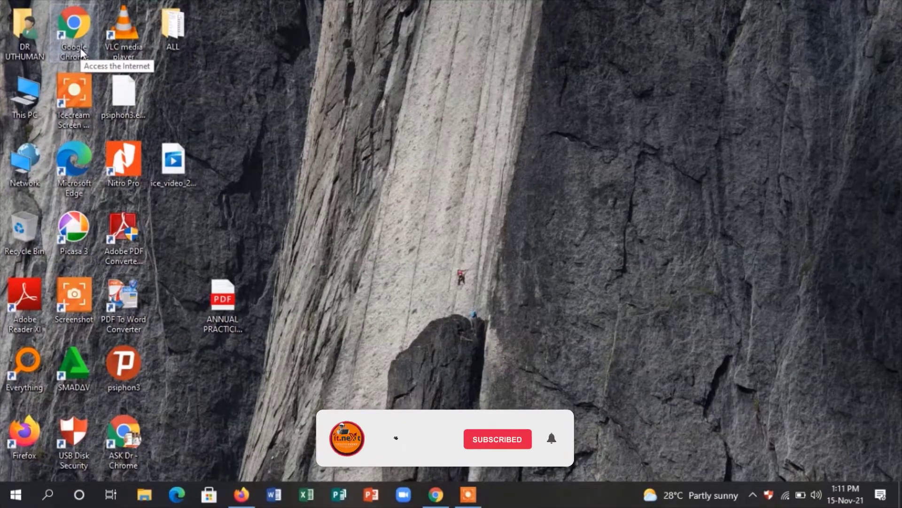
Step: Open Chrome full-screen and start a Google search for 'ONLINE PDF CONVERTER TO W'
click(437, 493)
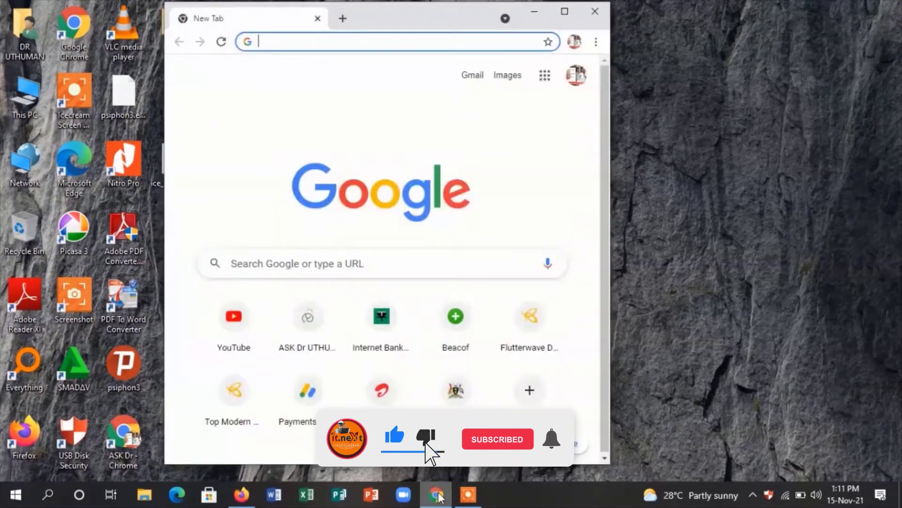
click(564, 11)
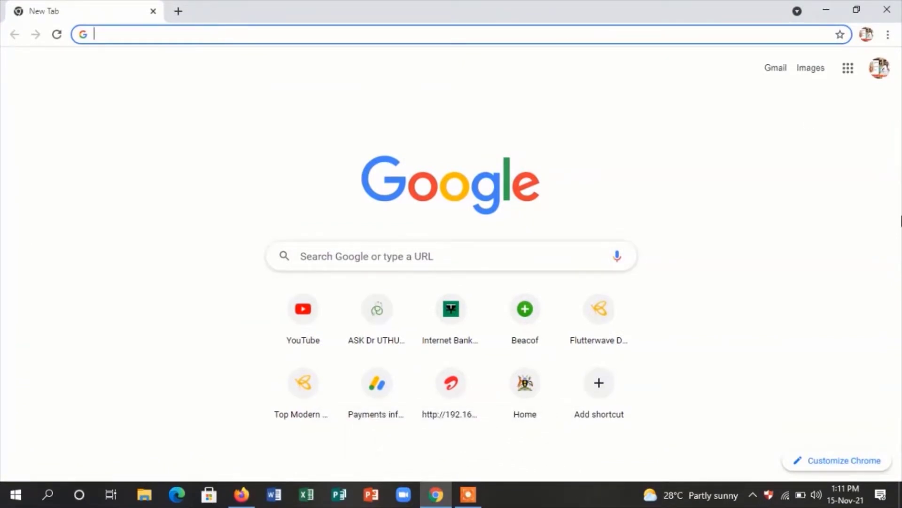
click(366, 267)
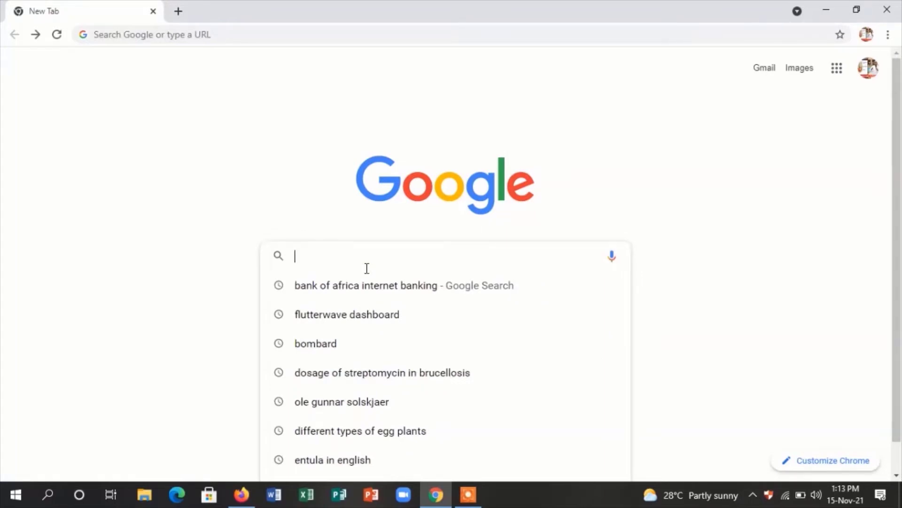
text(ONLINE PDF CONV)
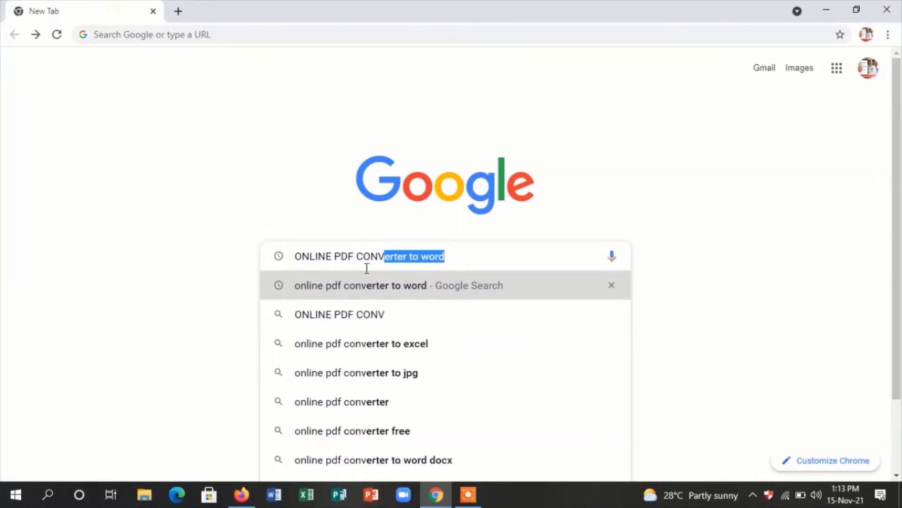
text(ERTER)
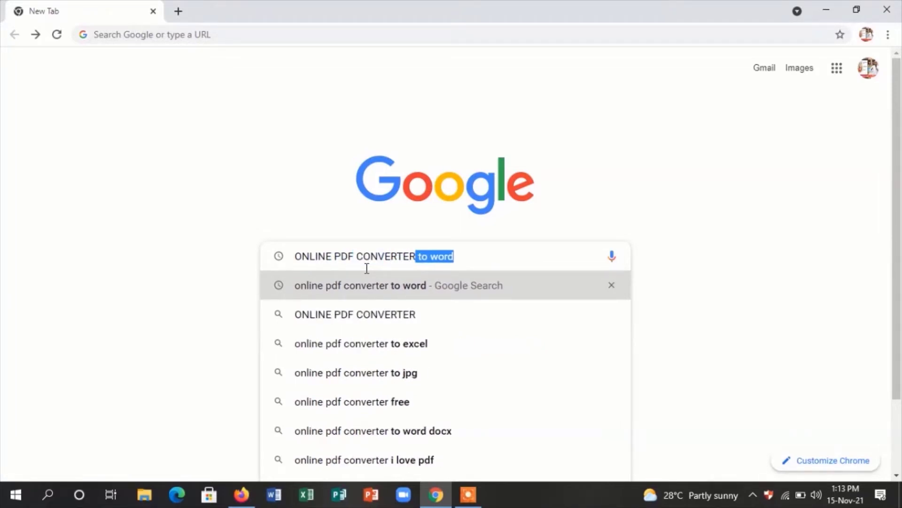
text( TO WO)
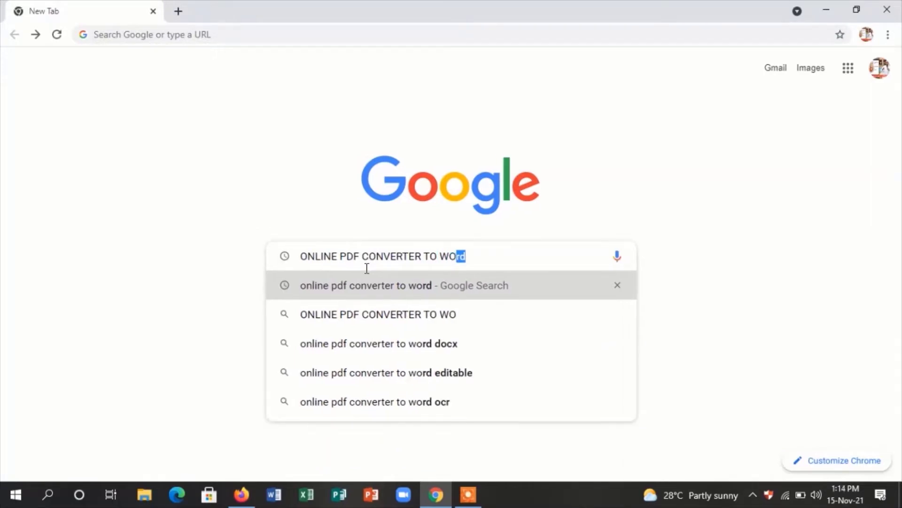
Step: Open the 'PDF to DOC – Convert PDF to Word Online' result from pdf2doc.com
scroll(214, 297, down, 1)
scroll(214, 298, down, 8)
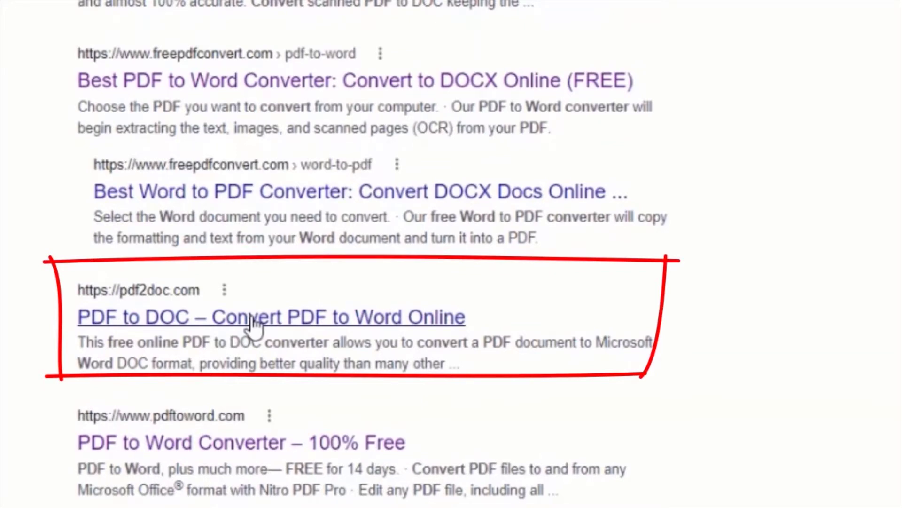
click(250, 316)
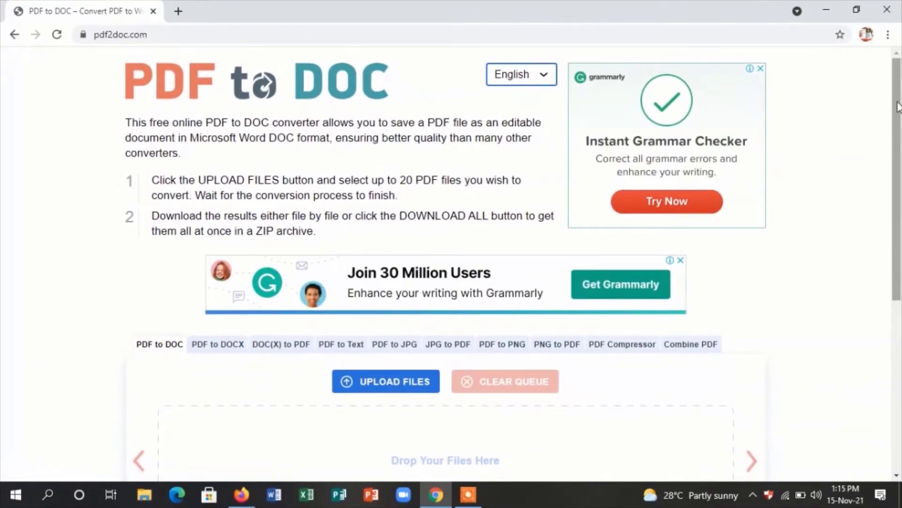
drag(898, 106, 900, 157)
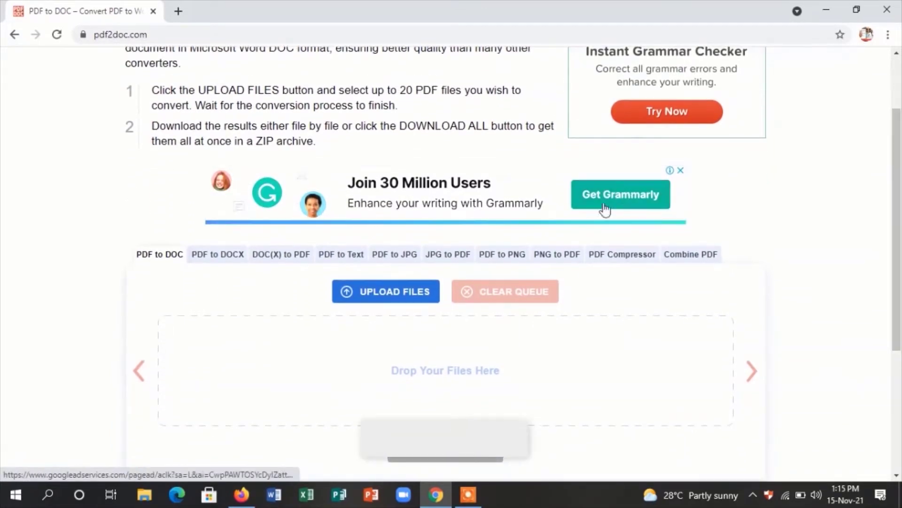
Step: Upload ANNUAL PRACTICING LICENCE FORM from the Desktop folder to pdf2doc.com
click(382, 294)
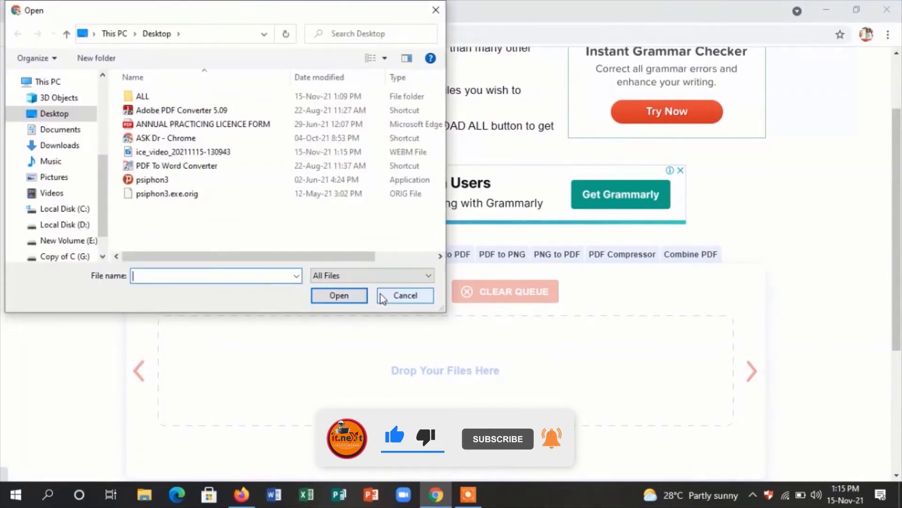
click(246, 126)
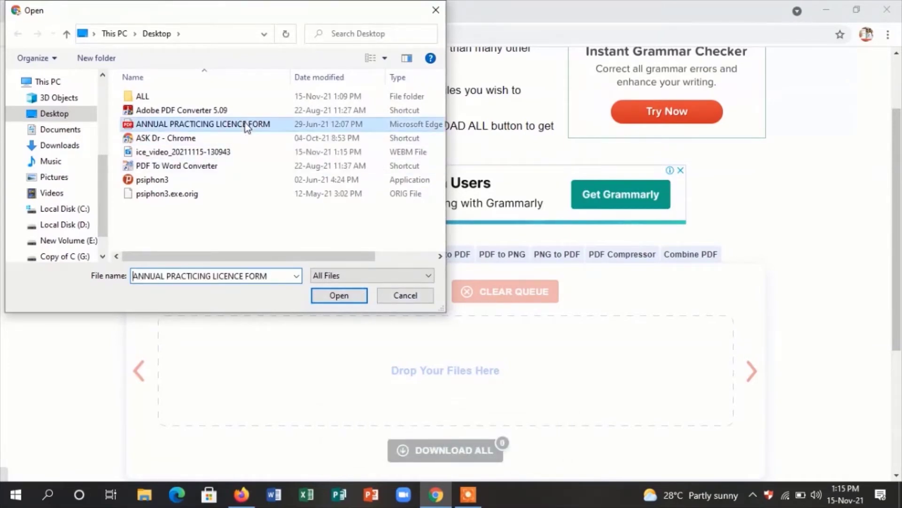
click(344, 296)
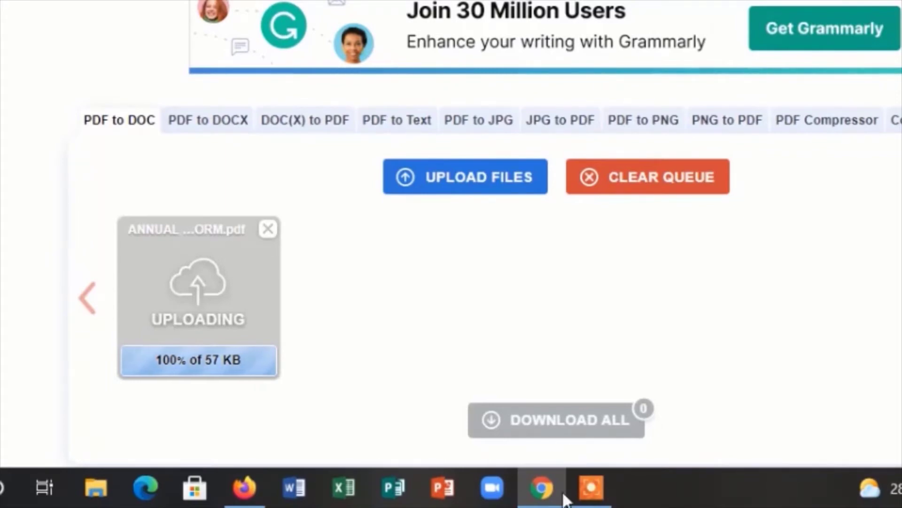
Step: Download the converted form as pdf2doc.zip using DOWNLOAD ALL
scroll(451, 235, down, 3)
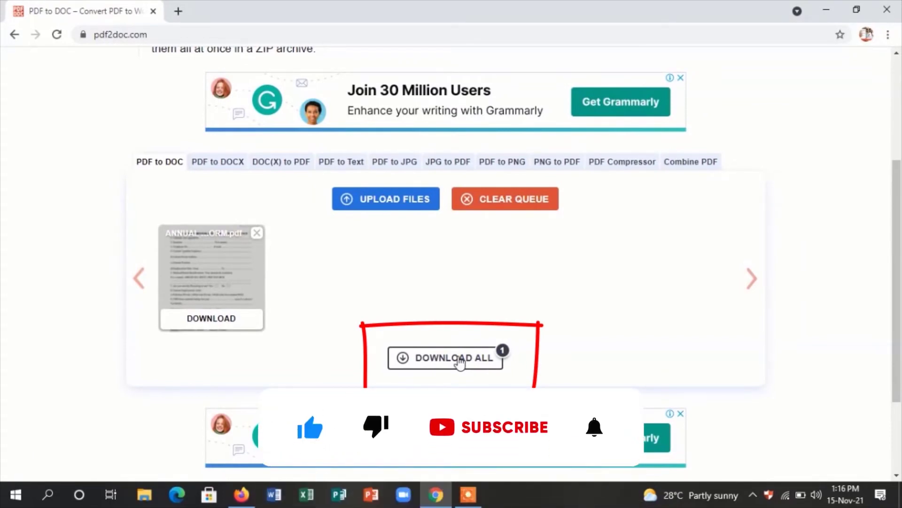
click(460, 362)
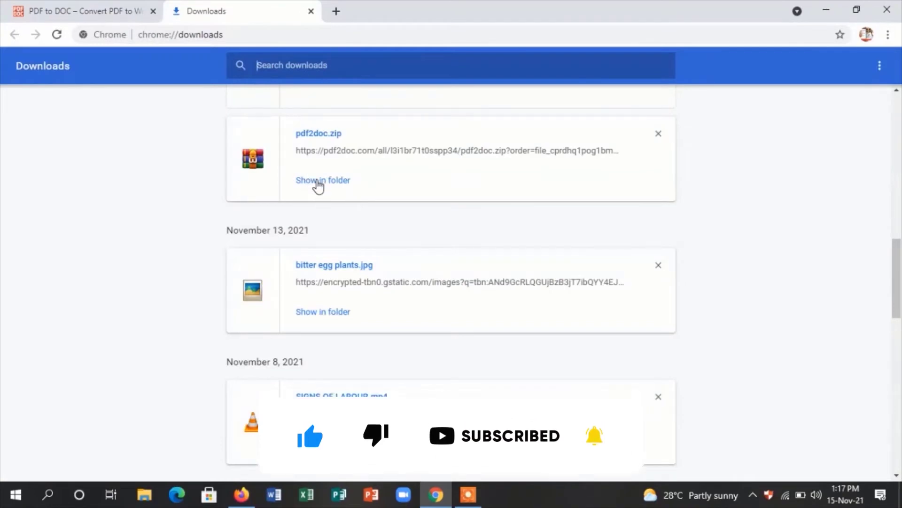
Step: Move the pdf2doc archive from the Downloads folder onto the desktop, then close Explorer
click(318, 183)
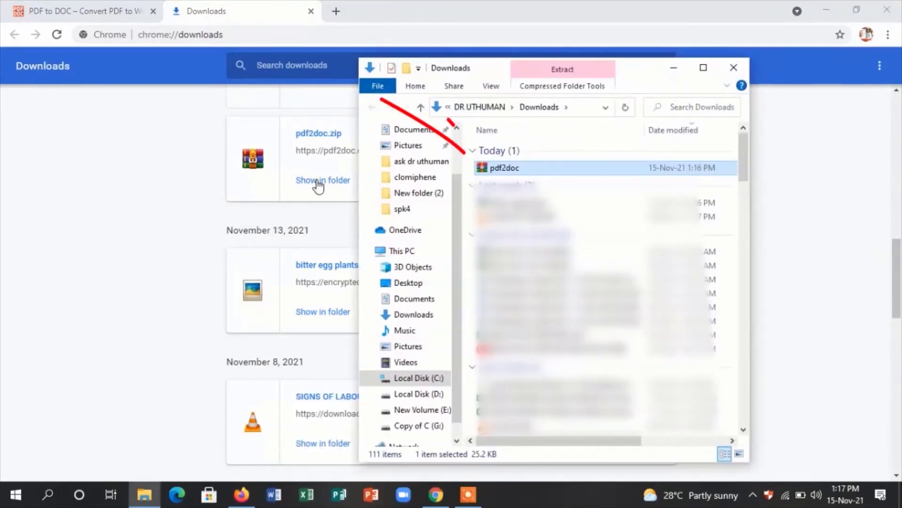
click(833, 12)
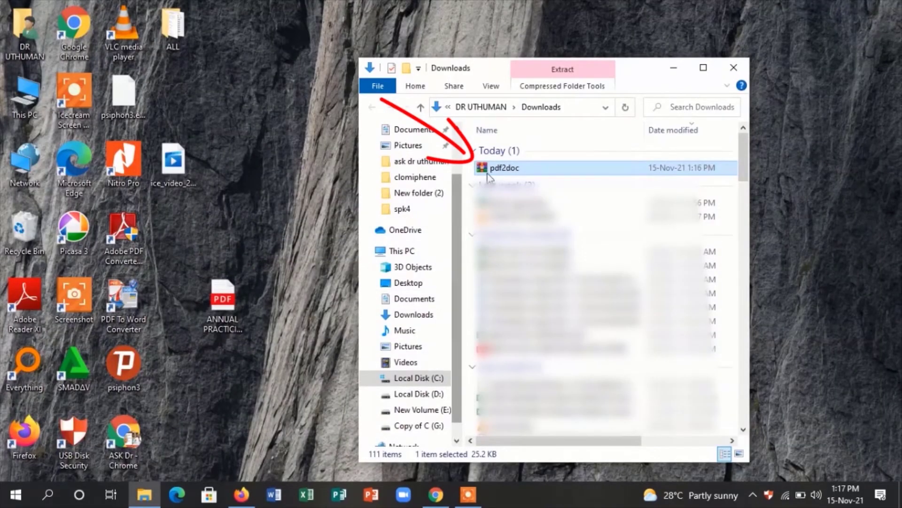
mouse_move(493, 169)
mouse_down()
mouse_move(347, 244)
mouse_move(272, 230)
mouse_up()
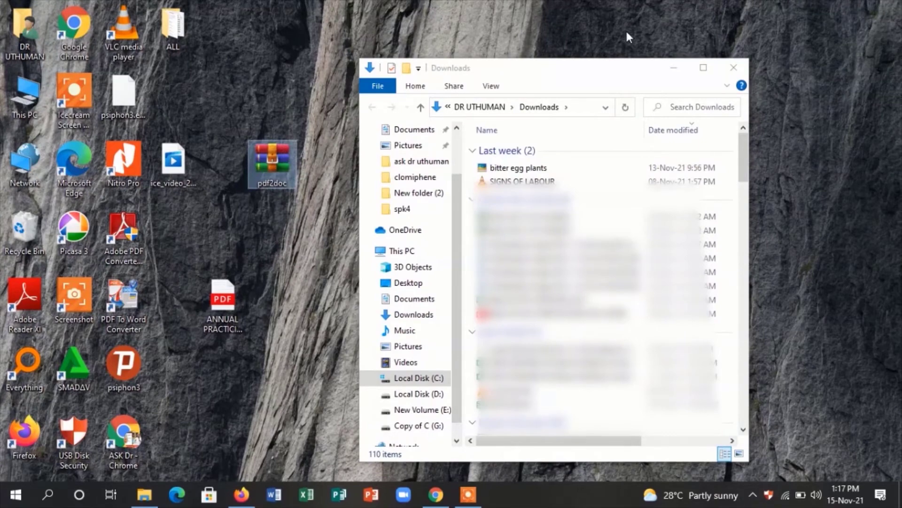
click(731, 65)
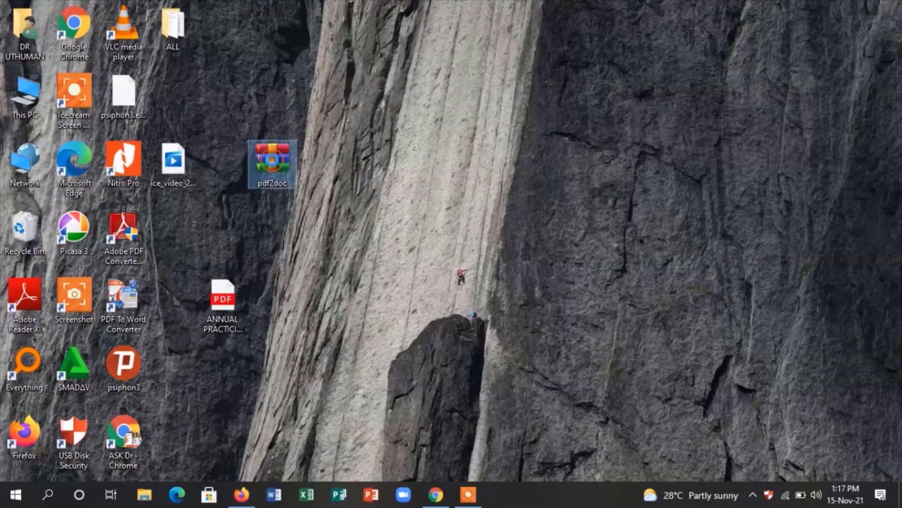
Step: Extract pdf2doc into its own folder and place the licence form .doc beside the PDF
right_click(273, 161)
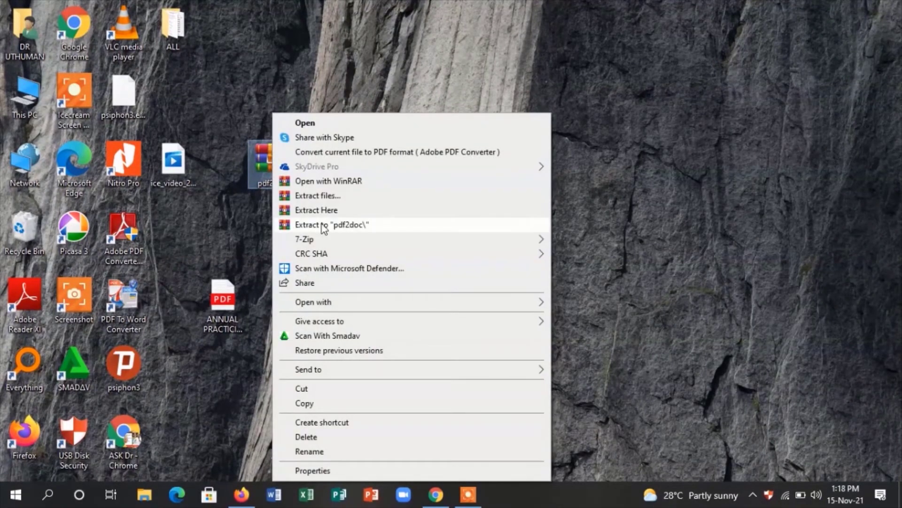
click(321, 225)
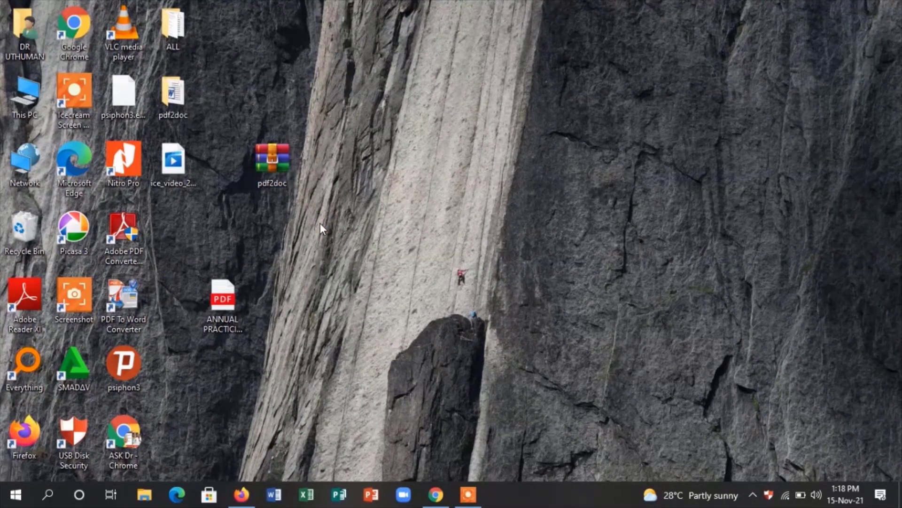
double_click(173, 94)
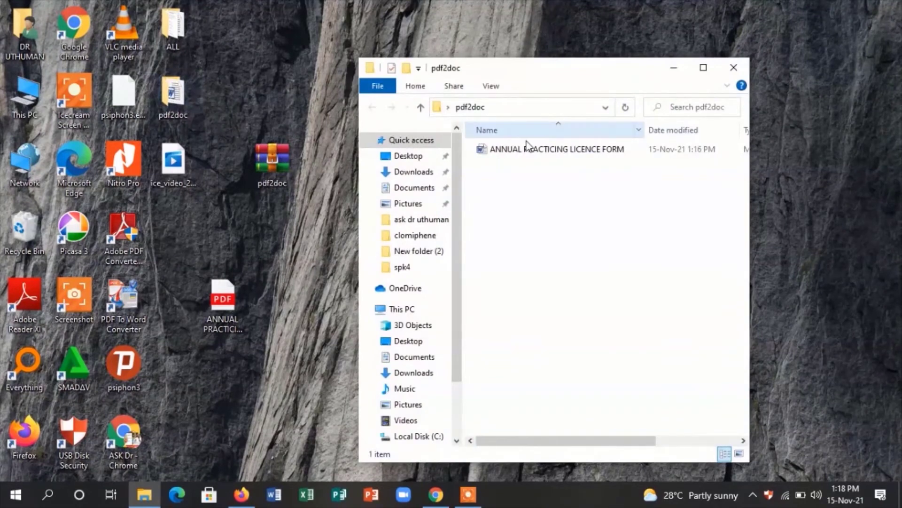
drag(521, 154, 293, 321)
click(734, 69)
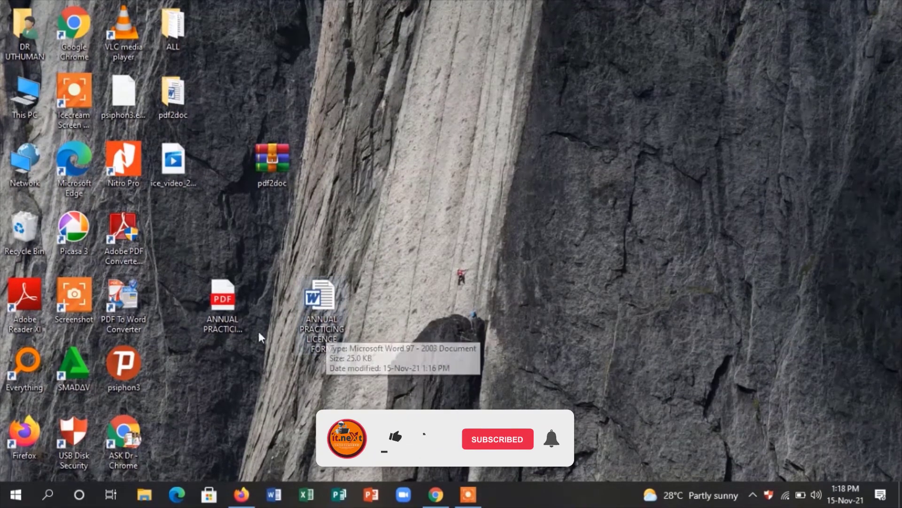
drag(328, 302, 285, 303)
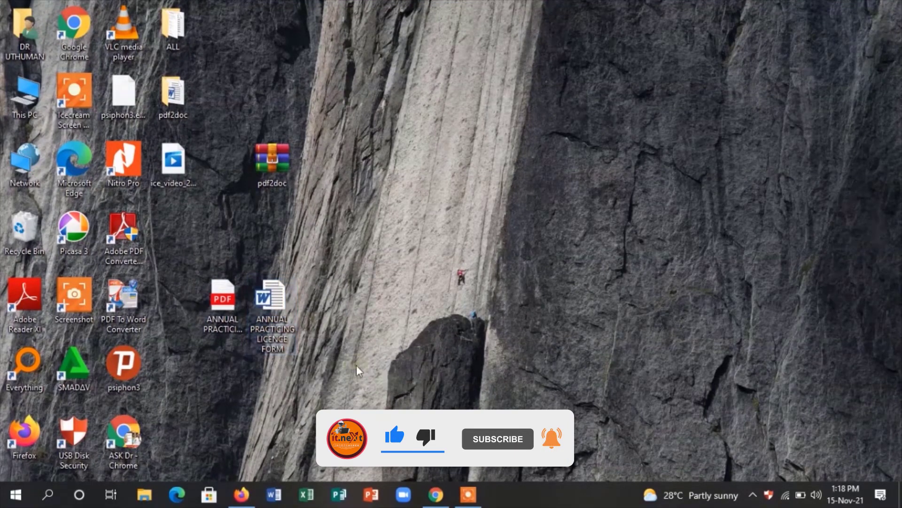
right_click(277, 308)
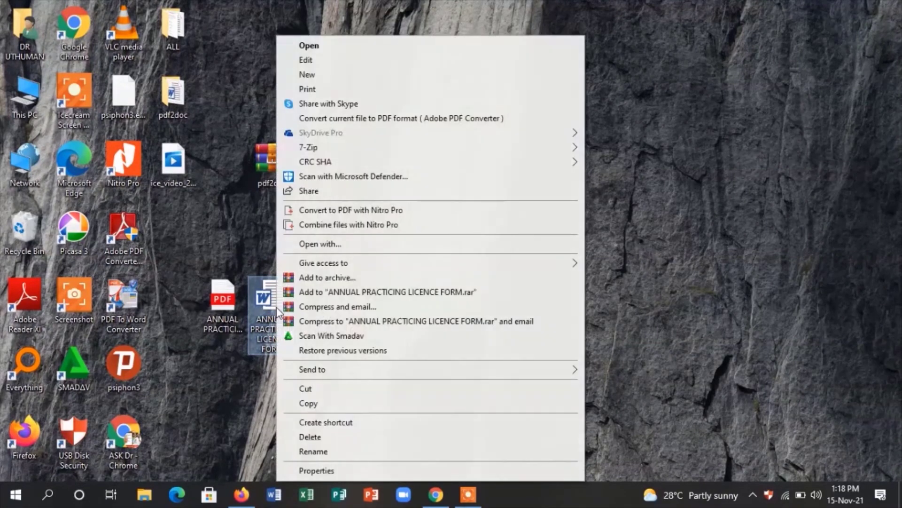
click(332, 472)
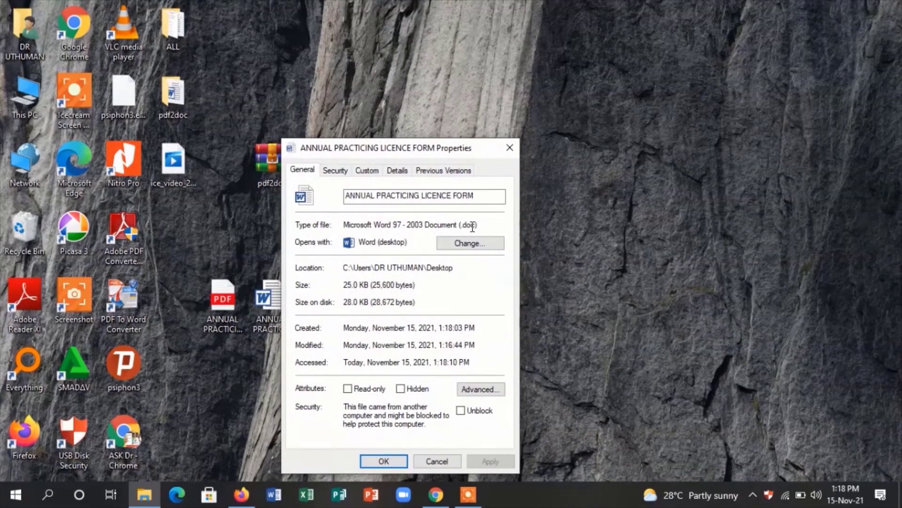
click(514, 147)
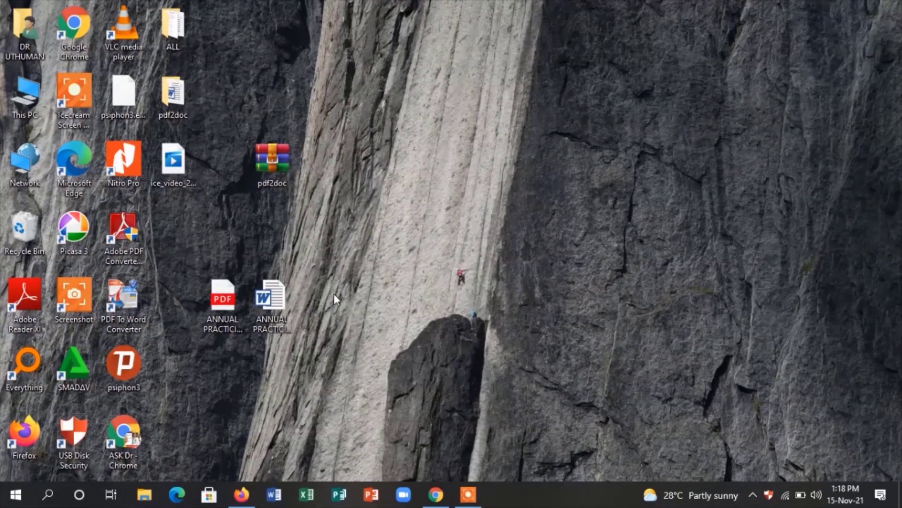
double_click(287, 312)
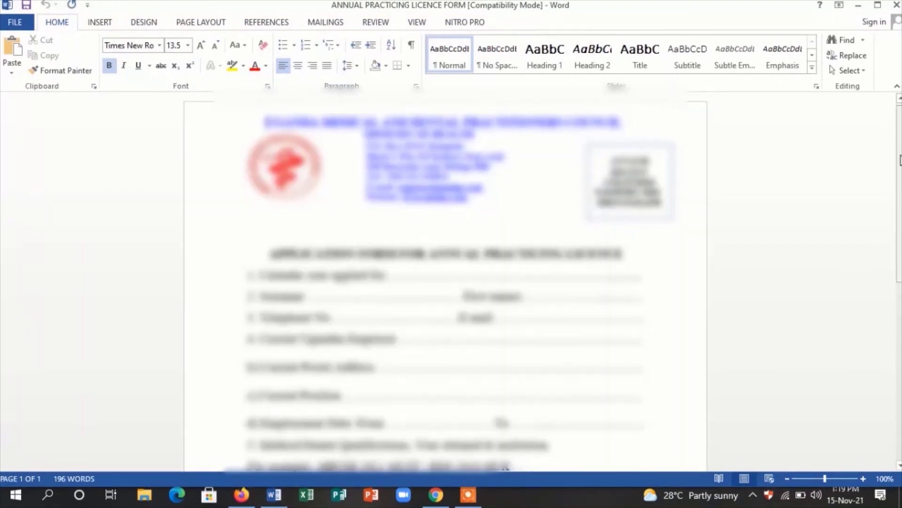
scroll(899, 156, down, 3)
drag(901, 191, 901, 360)
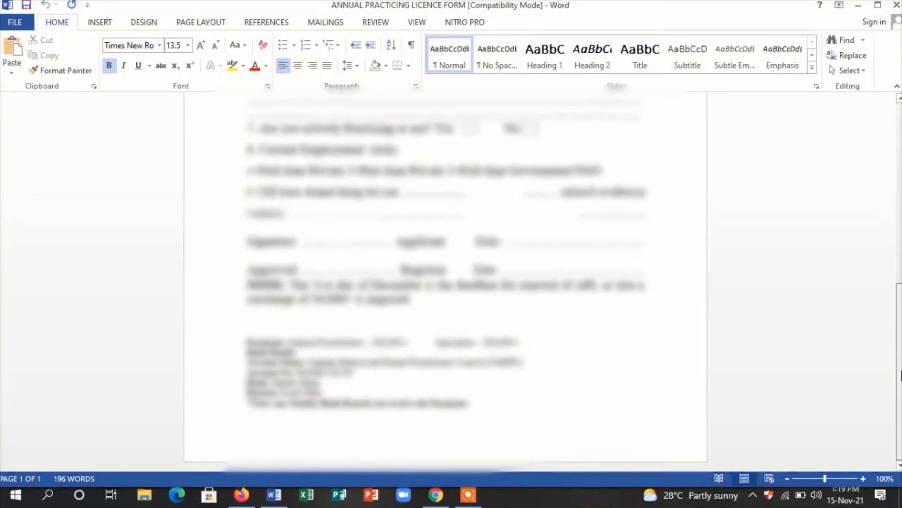
click(431, 235)
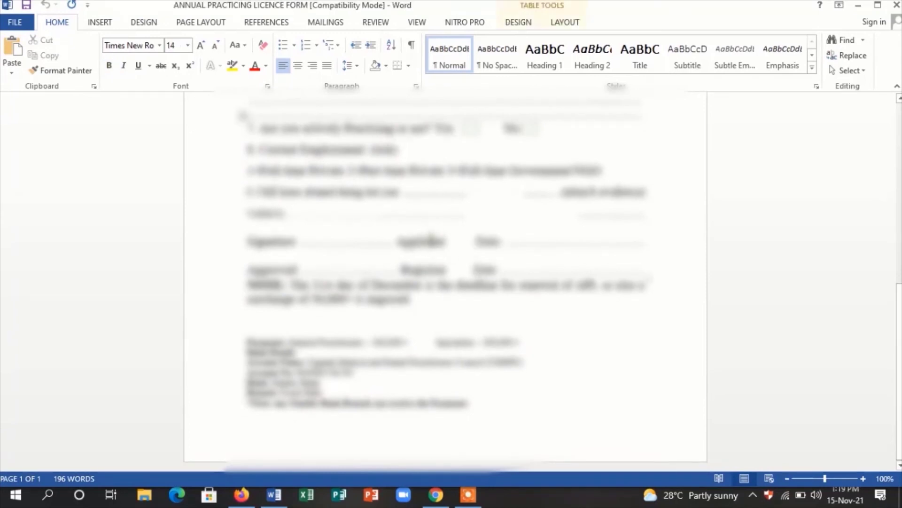
key(Return)
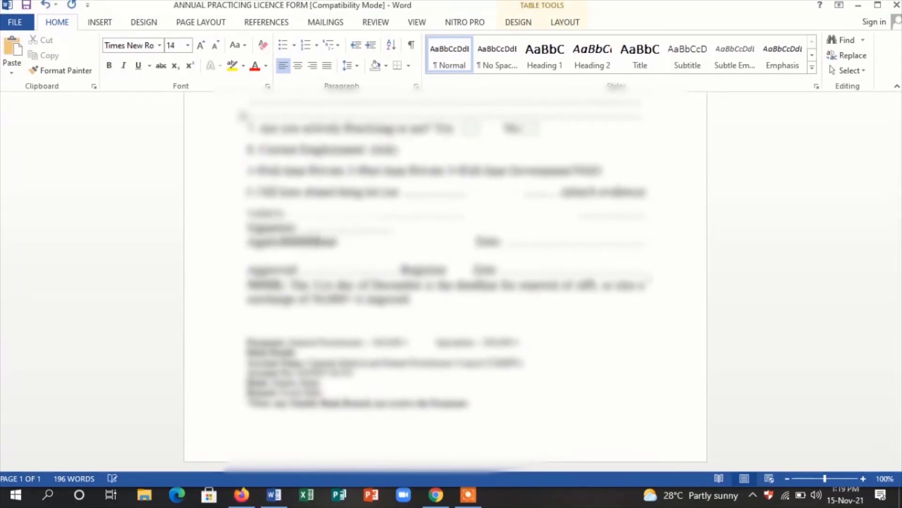
key(BackSpace)
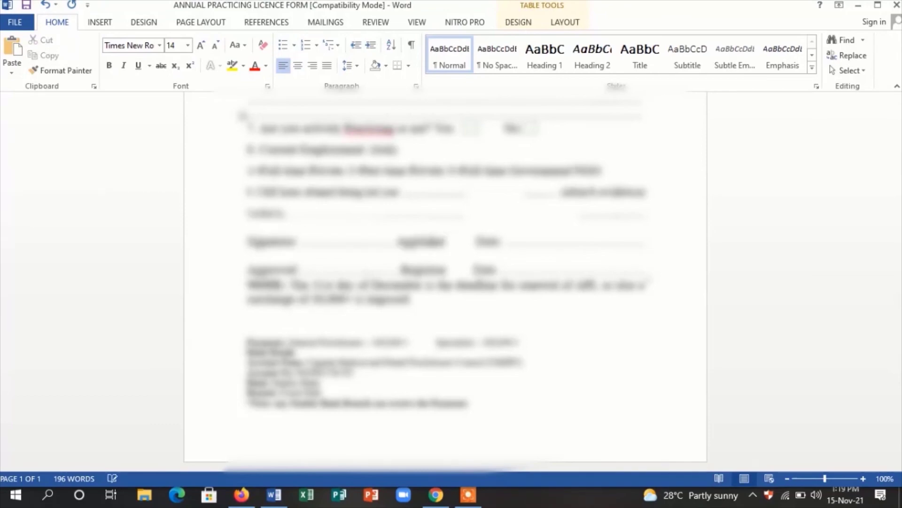